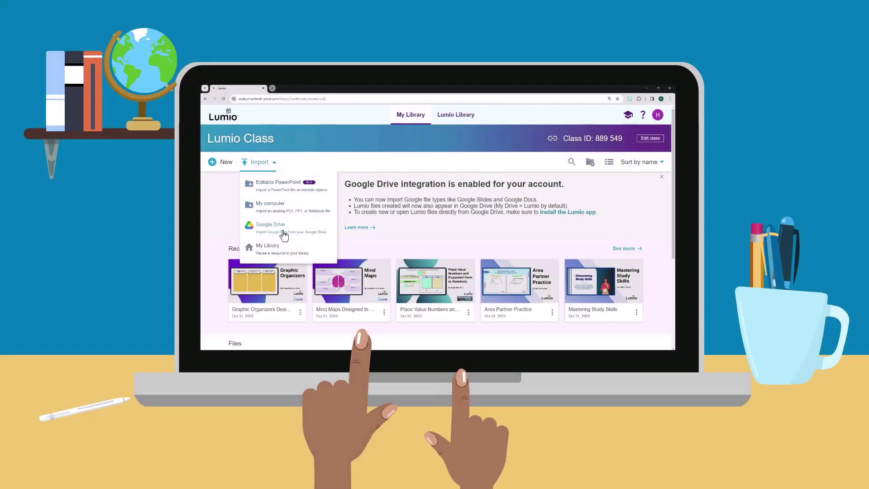
Step: Choose the Growth Mindset Lesson from the Google Drive file picker for import
left_click(284, 234)
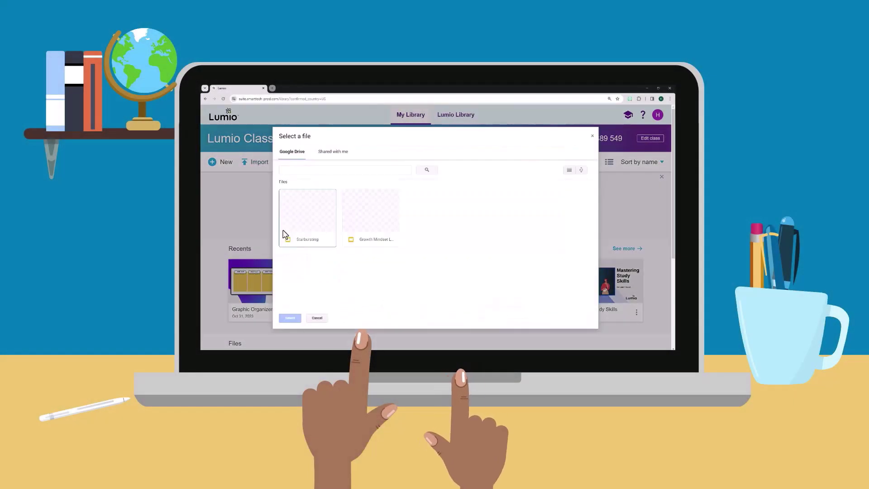
left_click(369, 217)
left_click(290, 317)
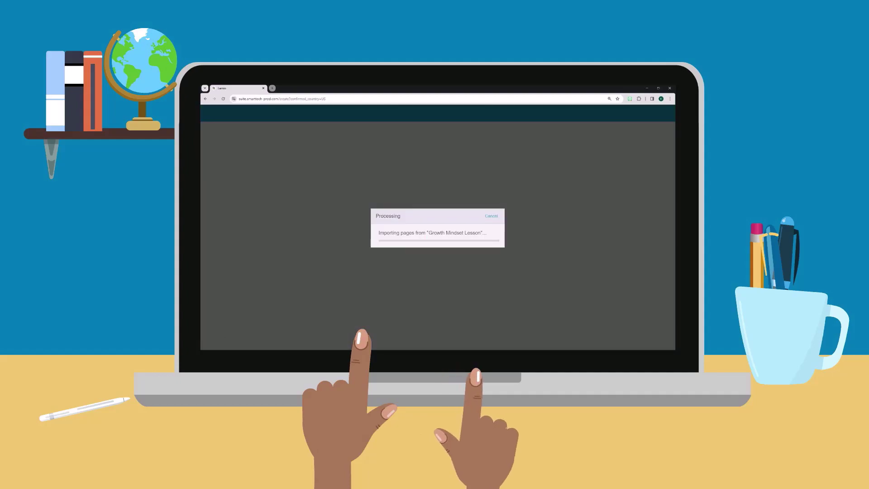
Step: Add the lesson's pages with page 6 left out
left_click(536, 336)
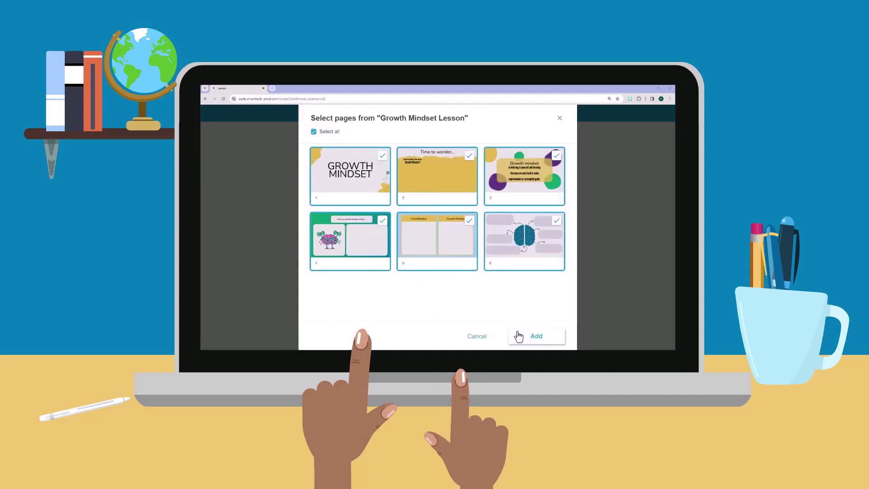
left_click(556, 221)
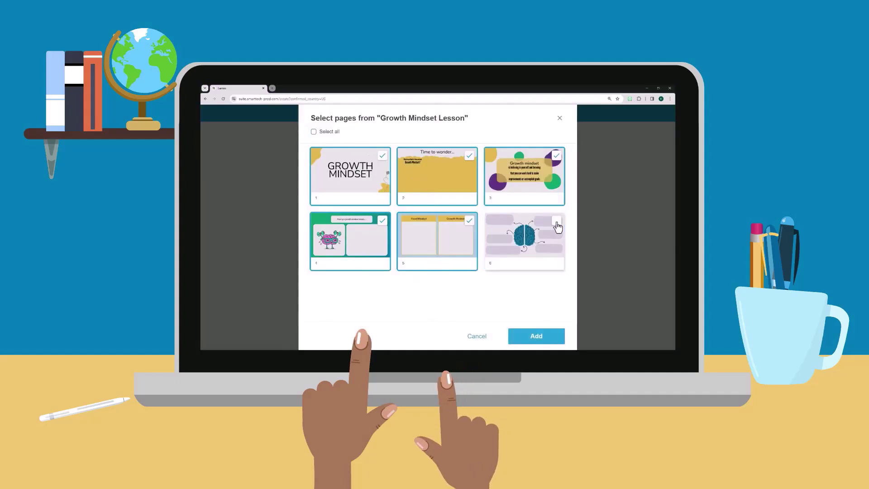
left_click(536, 335)
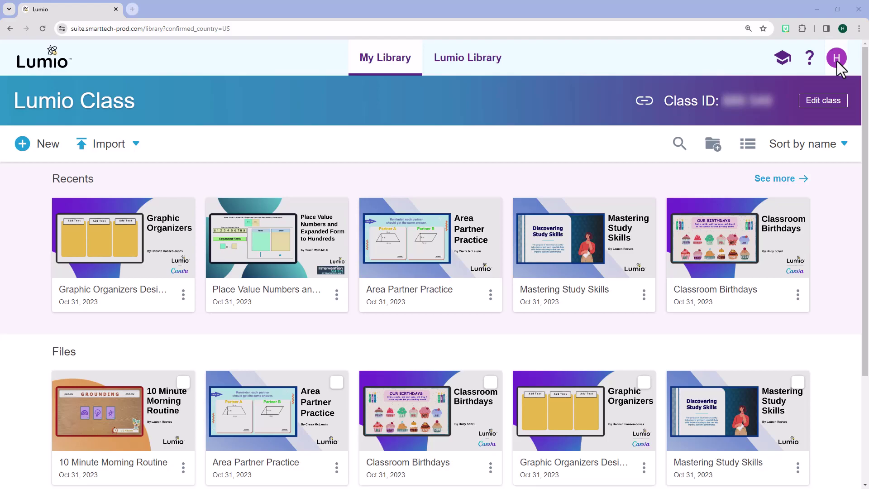
Step: Enable Google Drive integration from the account options and confirm it
left_click(837, 61)
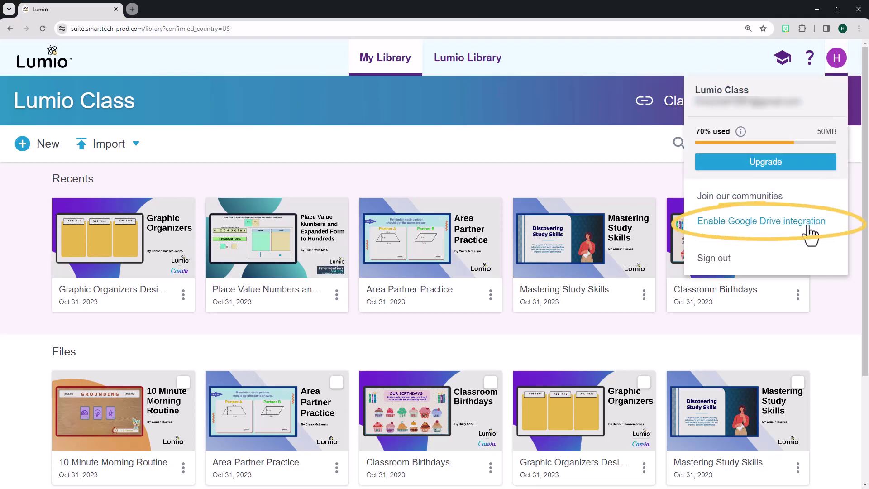
left_click(810, 226)
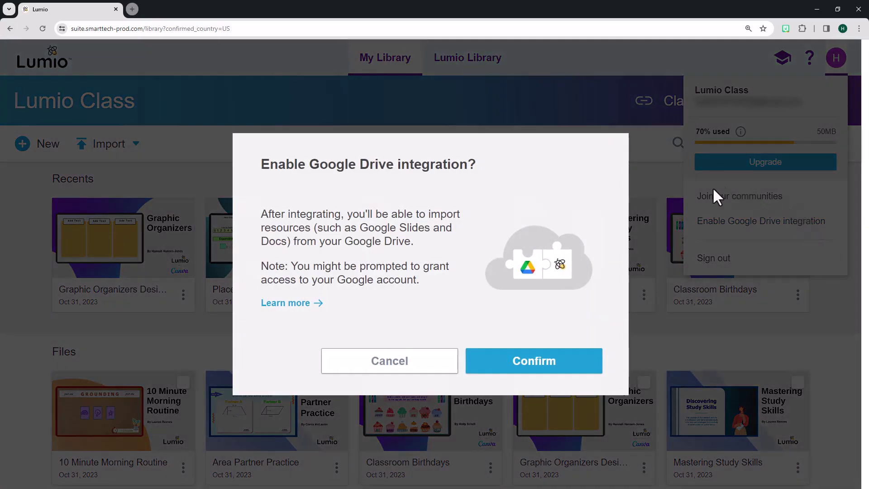
left_click(534, 360)
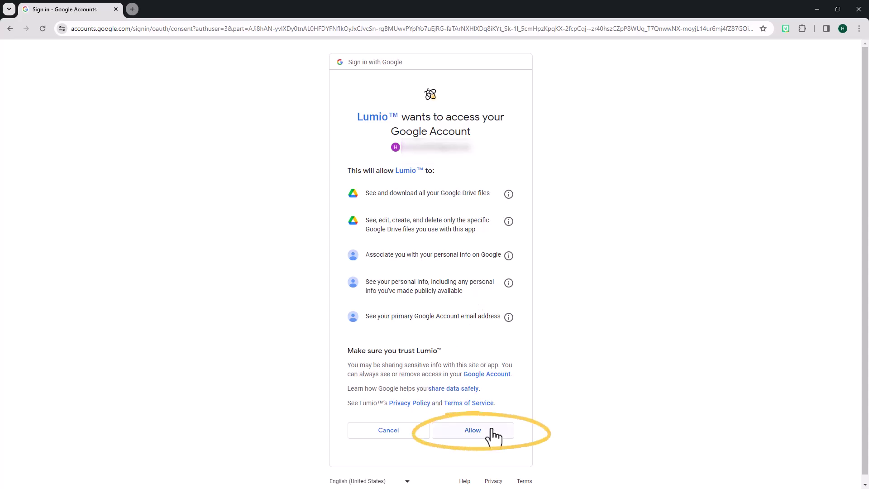
Step: Allow Lumio access to the Google account on the consent page
left_click(473, 430)
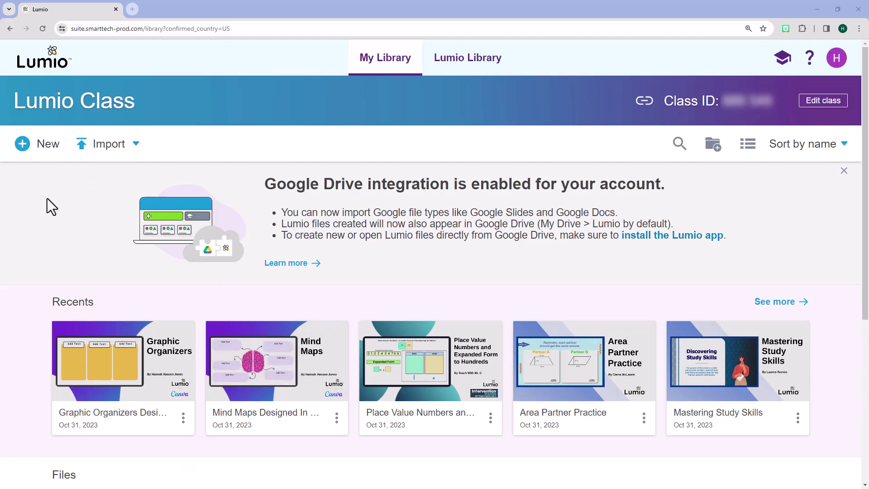
Step: Import the Growth Mindset Lesson from Google Drive, adding pages 1–5 without page 6
left_click(109, 143)
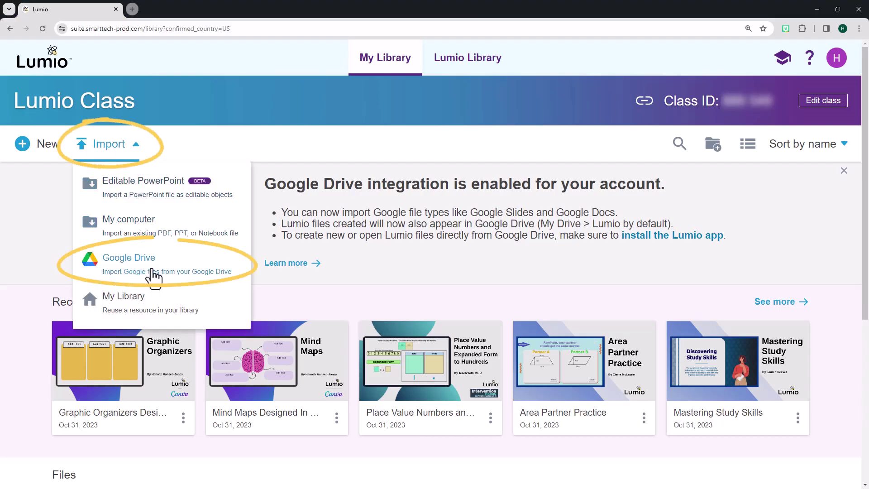
left_click(149, 264)
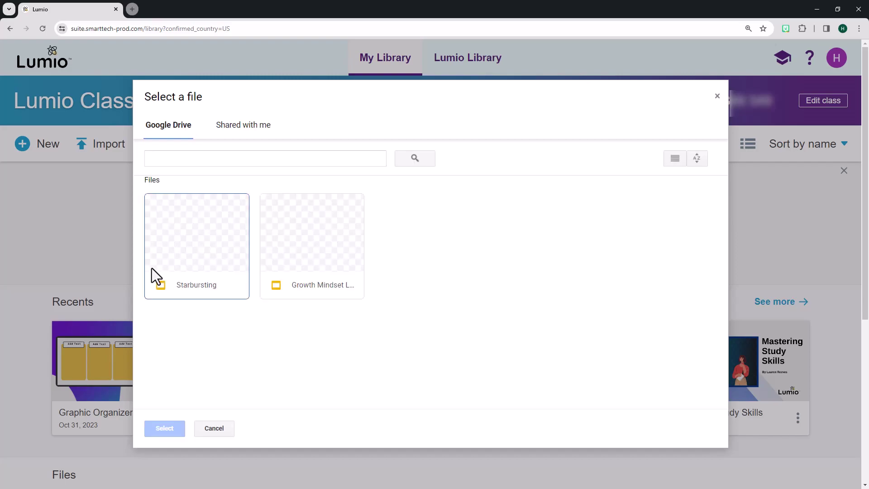
double_click(325, 249)
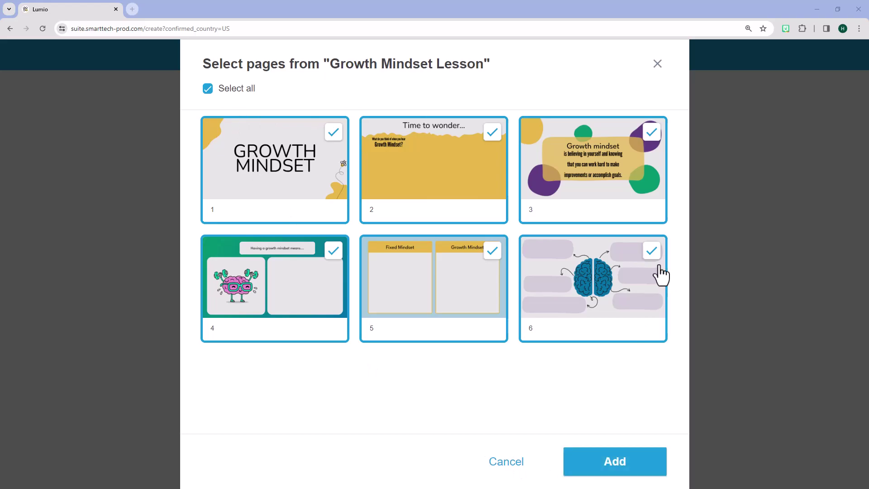
left_click(651, 251)
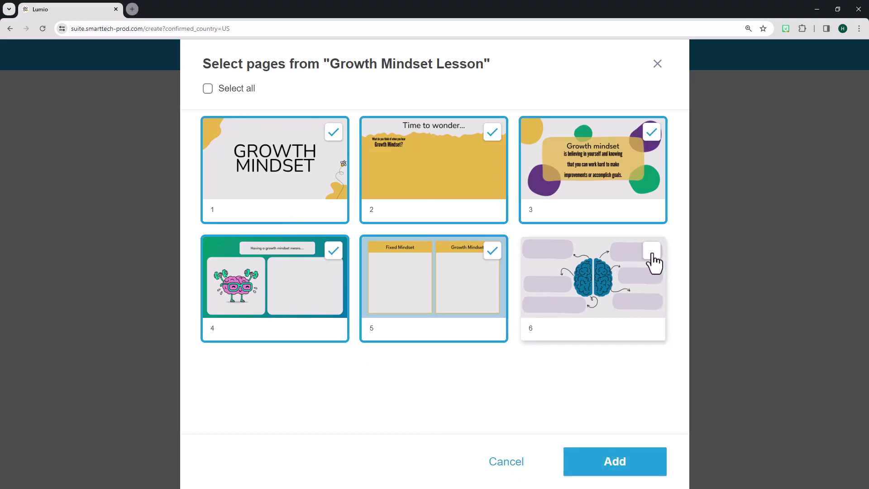
left_click(637, 462)
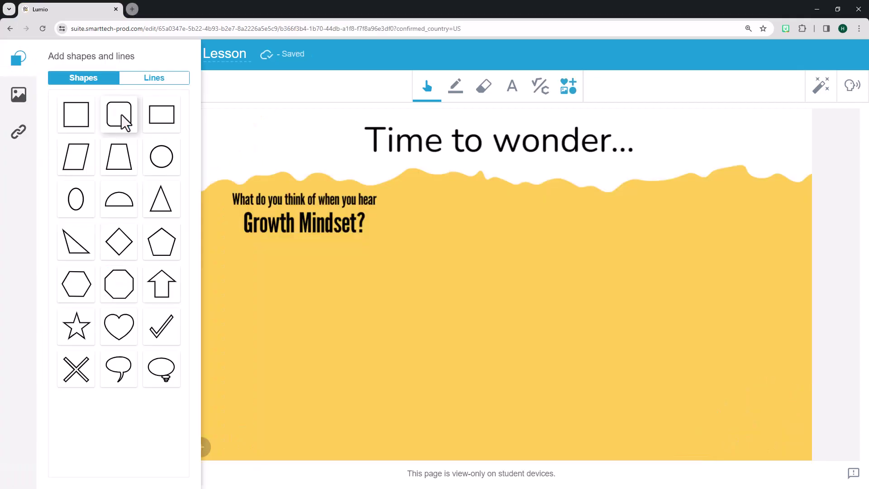
Step: Place a rounded square below the Growth Mindset question and fill it blue
left_click_drag(470, 282, 234, 285)
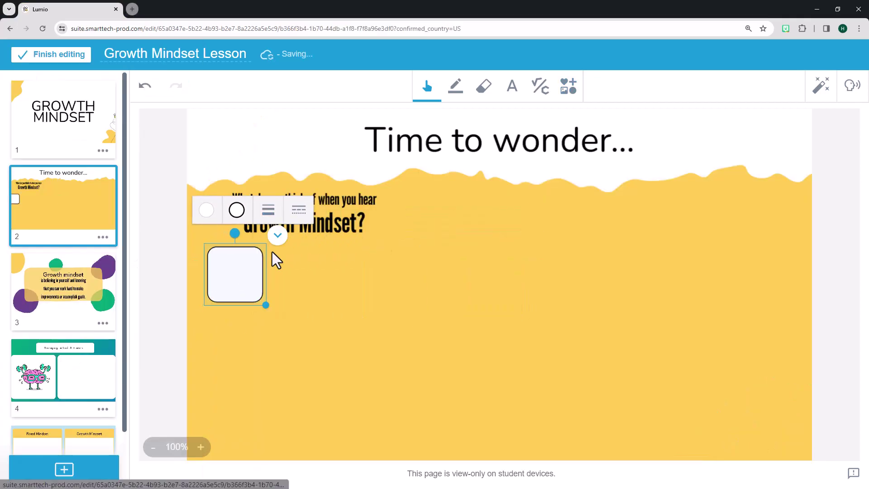
left_click(206, 209)
left_click(234, 269)
Step: Make the square an Infinite Cloner
left_click(277, 235)
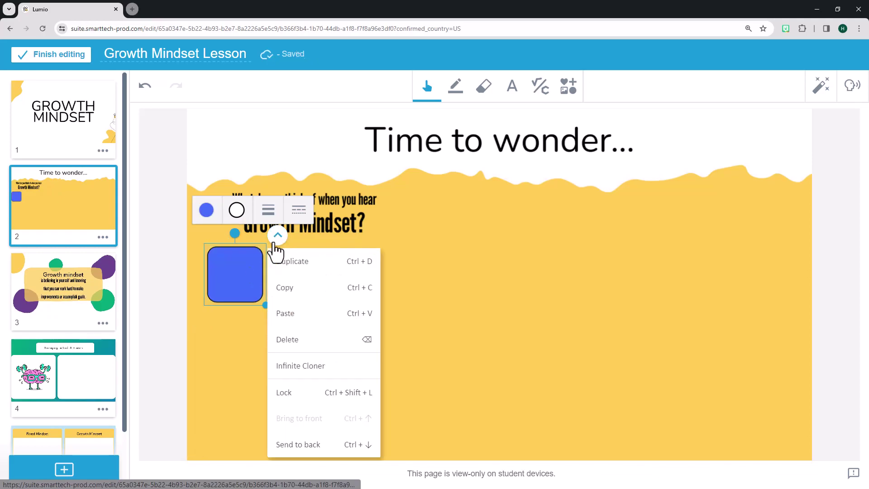
left_click(302, 363)
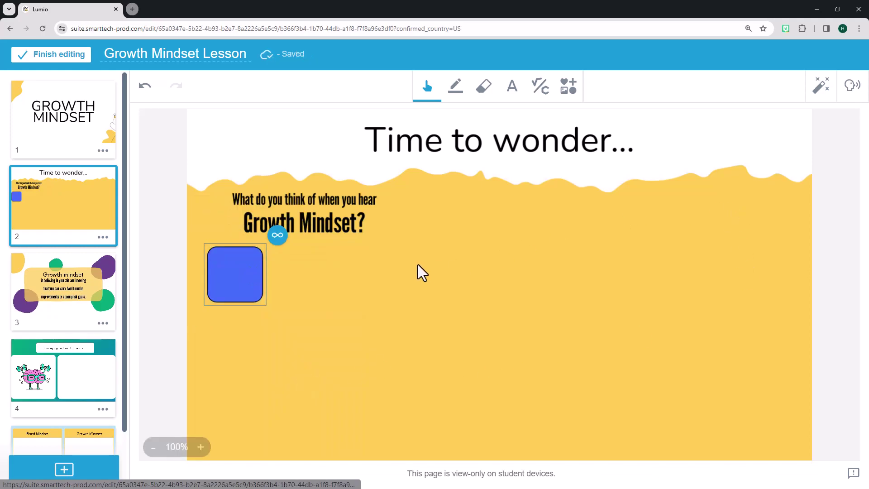
left_click(822, 86)
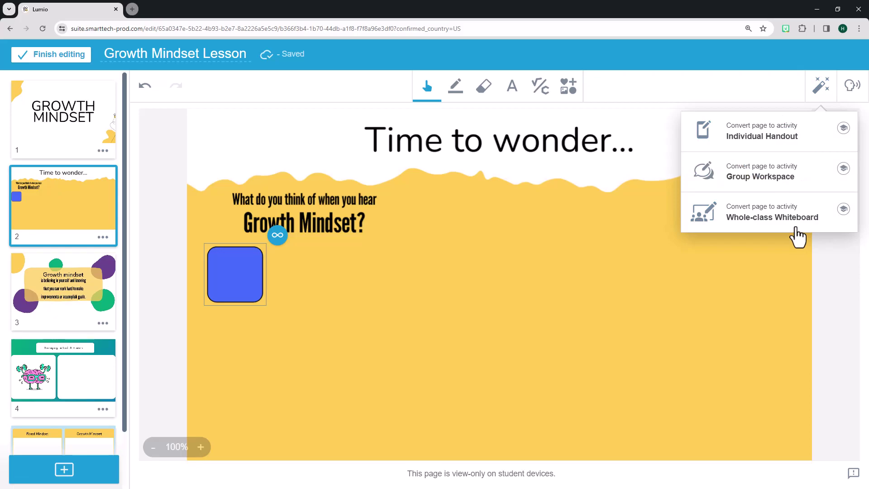
Step: Make page 2 a whole-class whiteboard and add the Starbursting page to the lesson
left_click(772, 217)
left_click(65, 469)
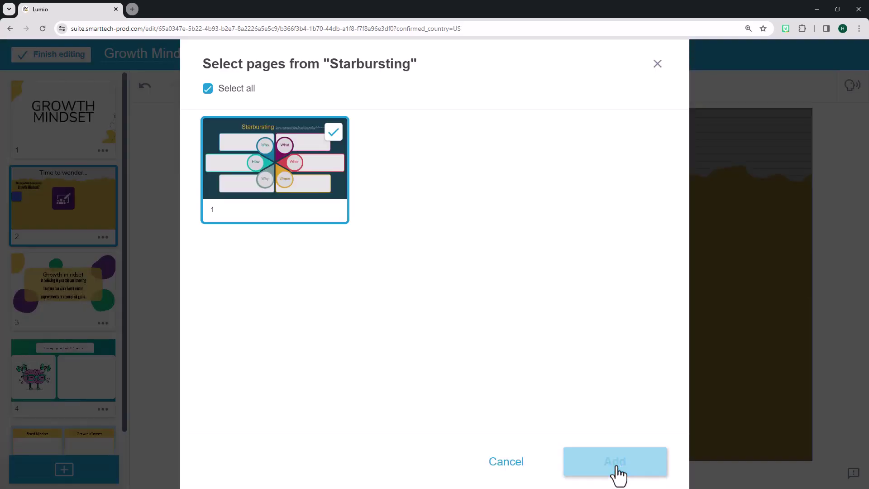
left_click(618, 468)
Step: Add a Venn Diagram page from Graphic Organizers and turn it into an activity
left_click(64, 469)
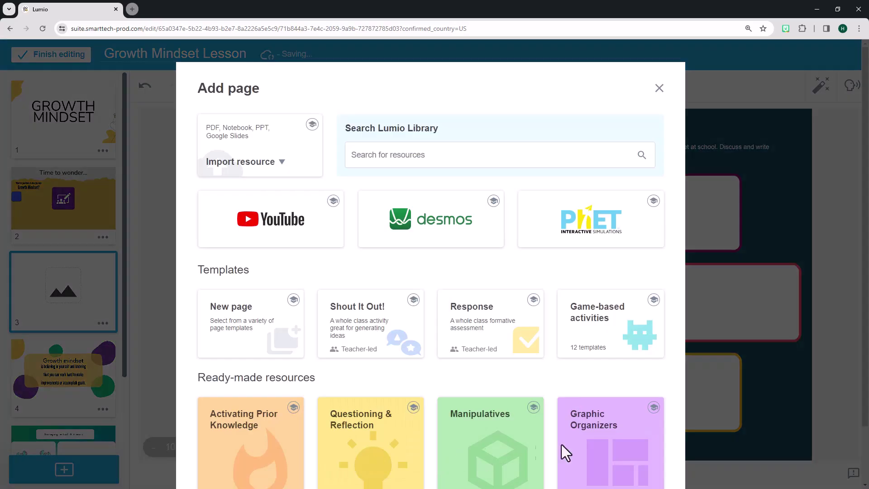
left_click(598, 448)
scroll(320, 428, "down", 2)
scroll(319, 427, "down", 3)
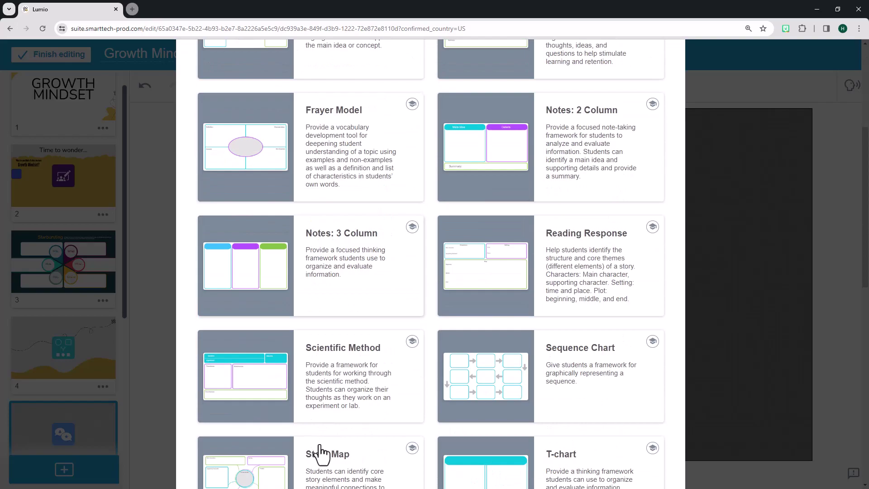
scroll(319, 434, "down", 3)
scroll(322, 441, "down", 3)
scroll(326, 448, "down", 2)
left_click(327, 450)
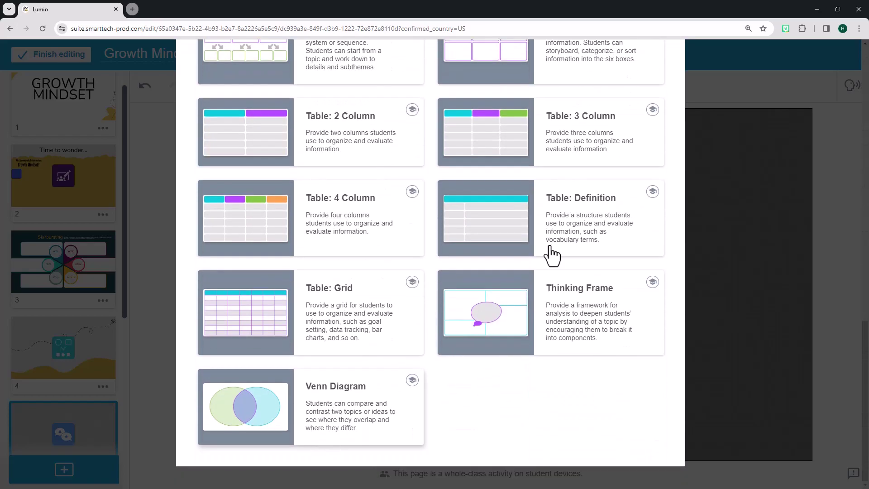
left_click(821, 86)
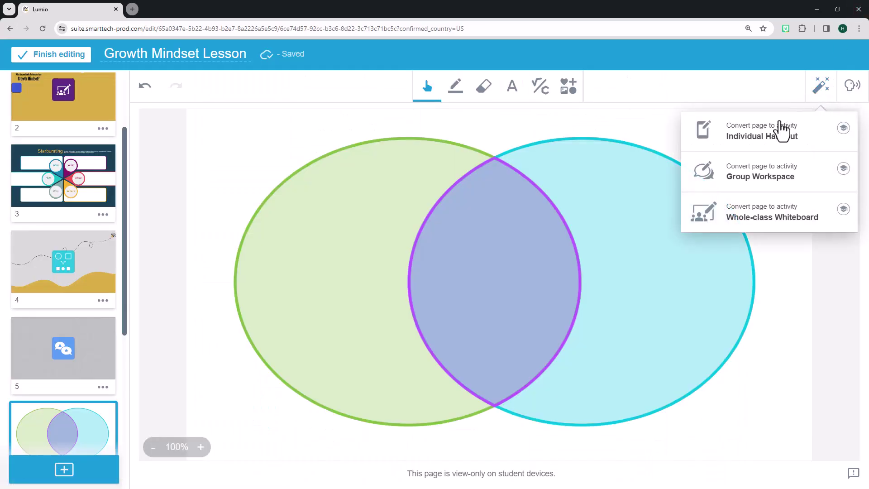
left_click(763, 169)
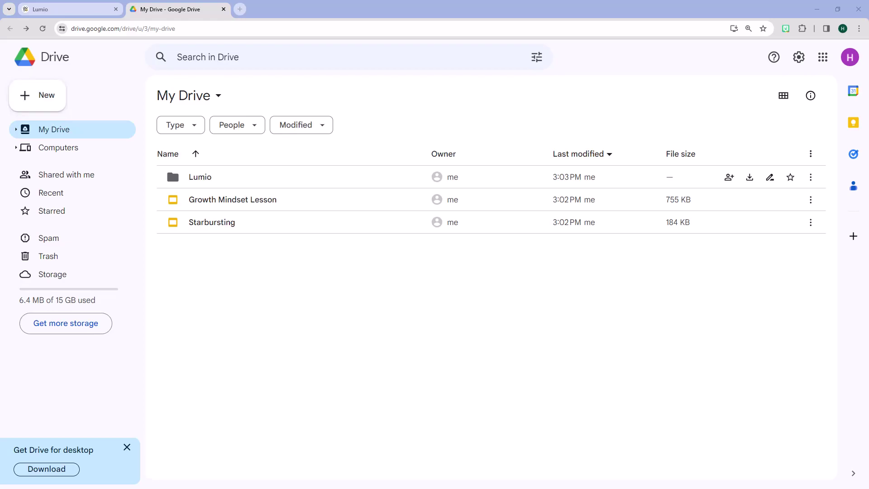
Step: Search the Workspace Marketplace for lumio and open the Lumio app listing
left_click(37, 95)
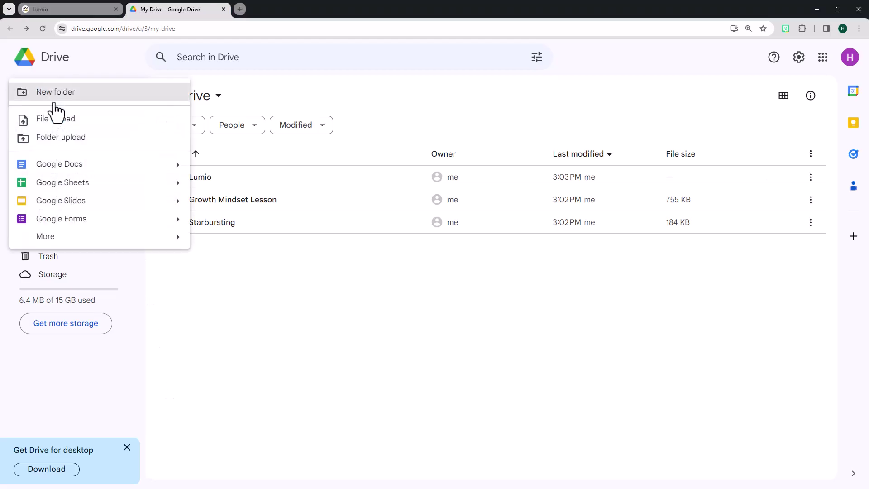
mouse_move(95, 237)
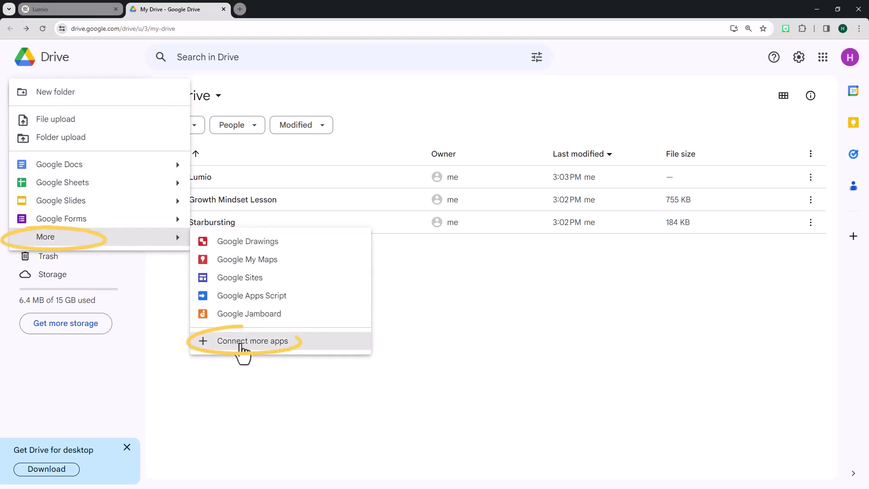
left_click(243, 342)
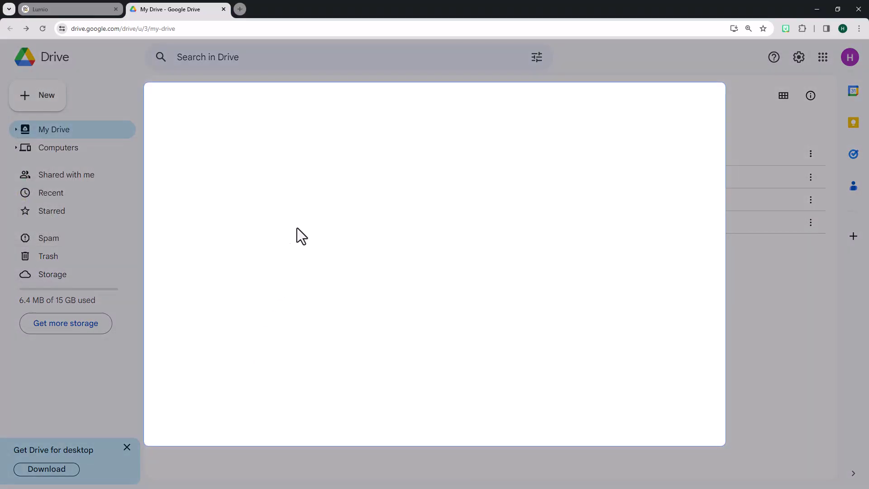
left_click(501, 114)
type("lum")
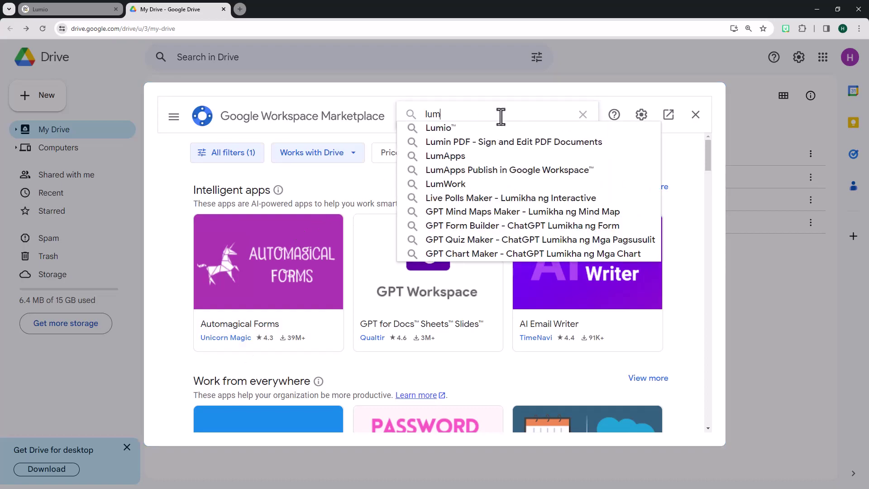
type("io")
key("Return")
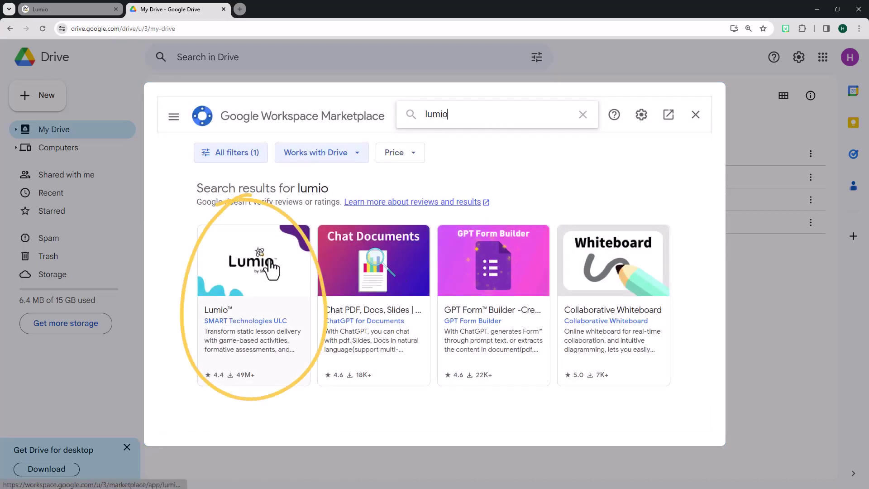
left_click(272, 269)
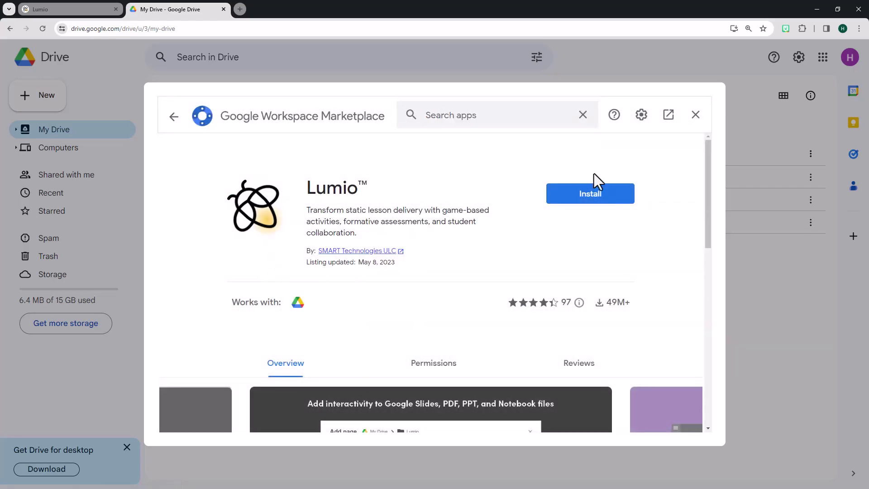
Step: Install Lumio as the default app for its files and return to My Drive
left_click(600, 195)
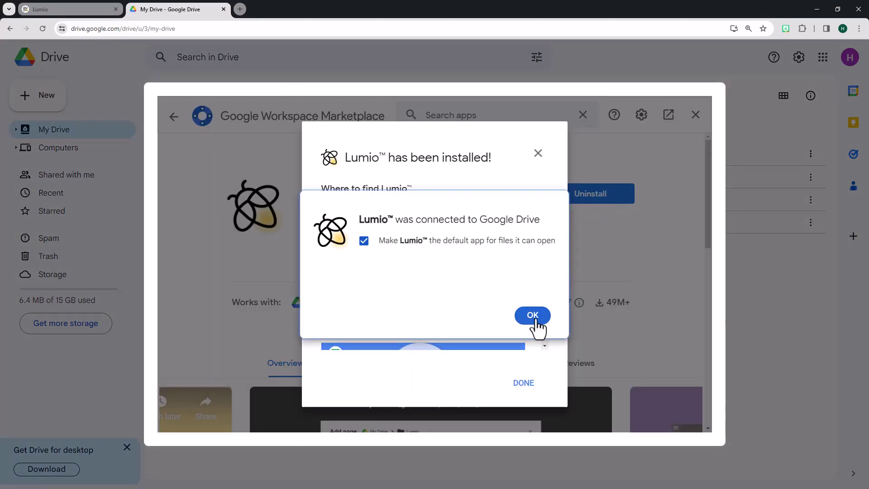
left_click(533, 315)
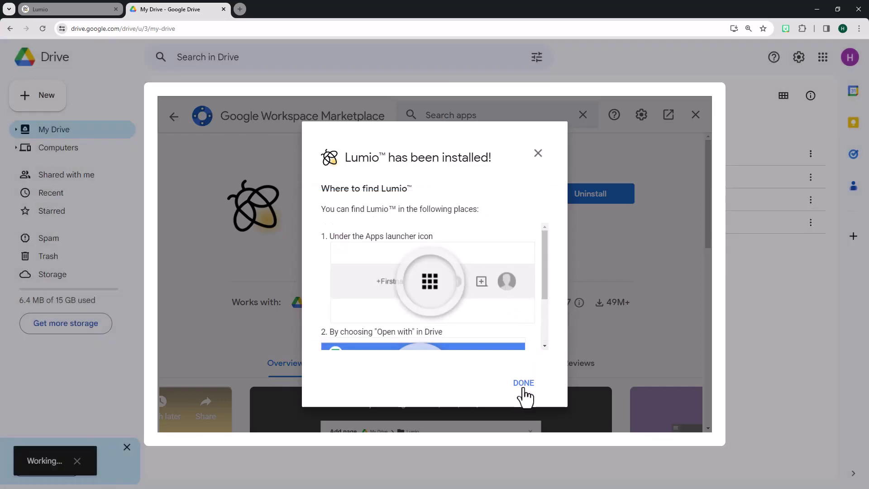
left_click(524, 384)
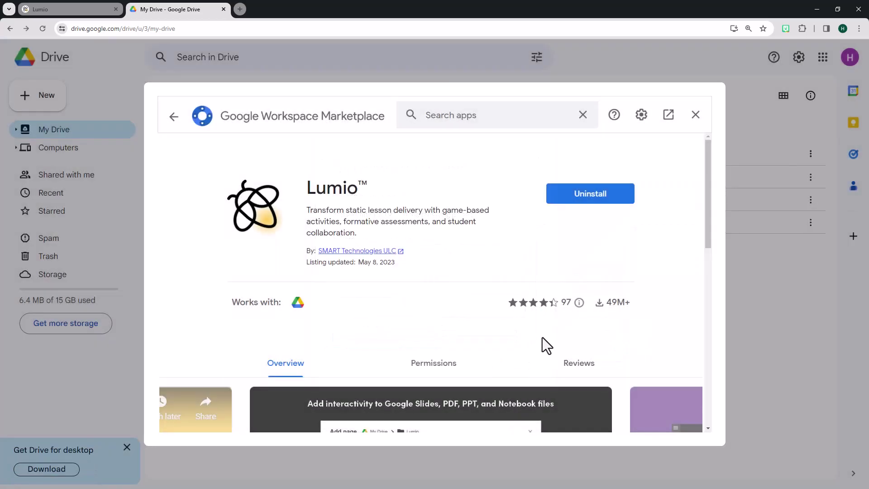
left_click(695, 114)
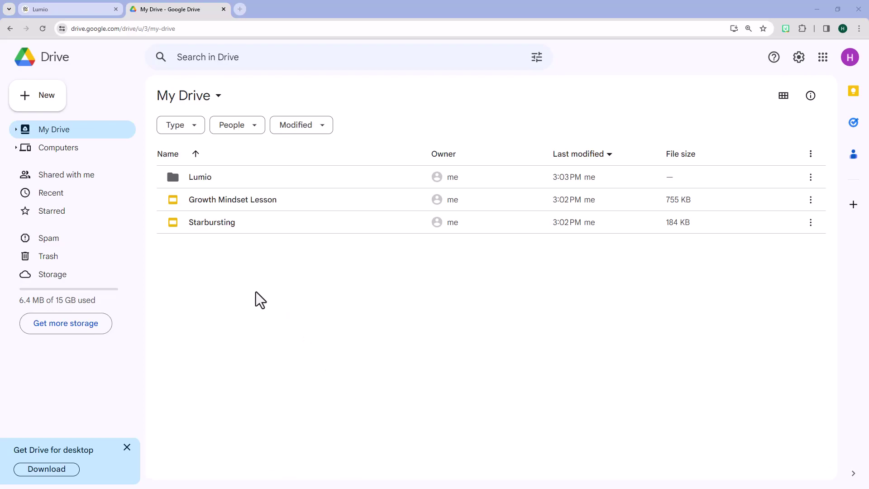
Step: Open the Lumio folder and launch Growth Mindset Lesson.sls in Lumio
double_click(200, 178)
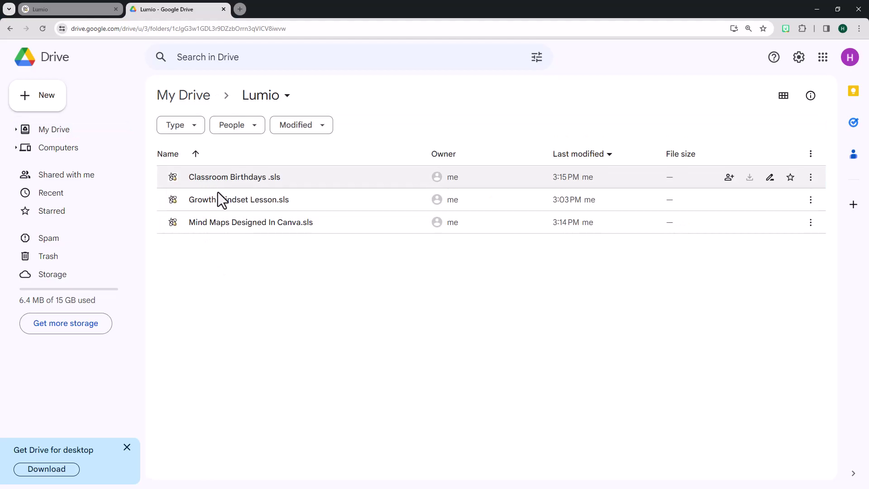
double_click(230, 200)
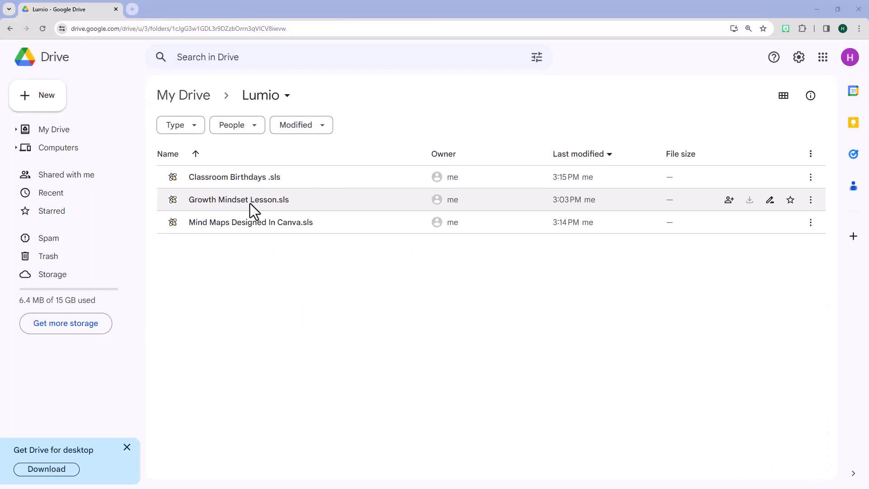
double_click(250, 201)
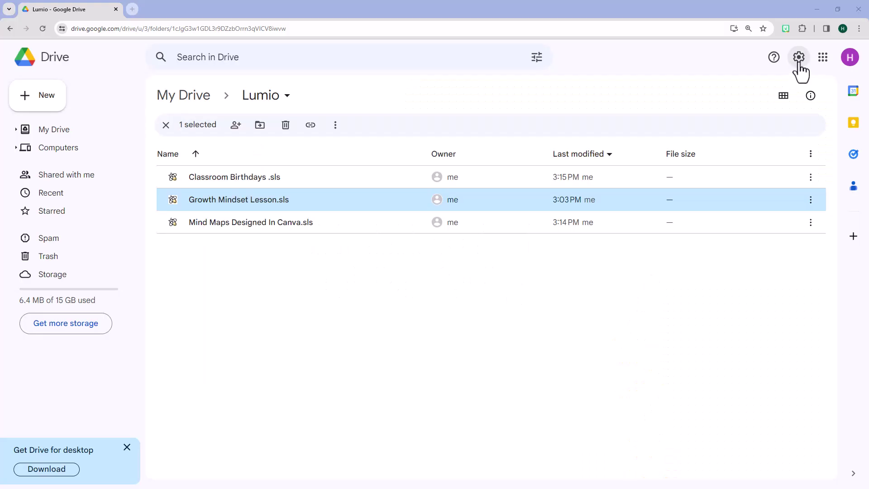
Step: In Drive settings' Manage apps, tick 'Use by default' for Lumio
left_click(799, 57)
left_click(767, 82)
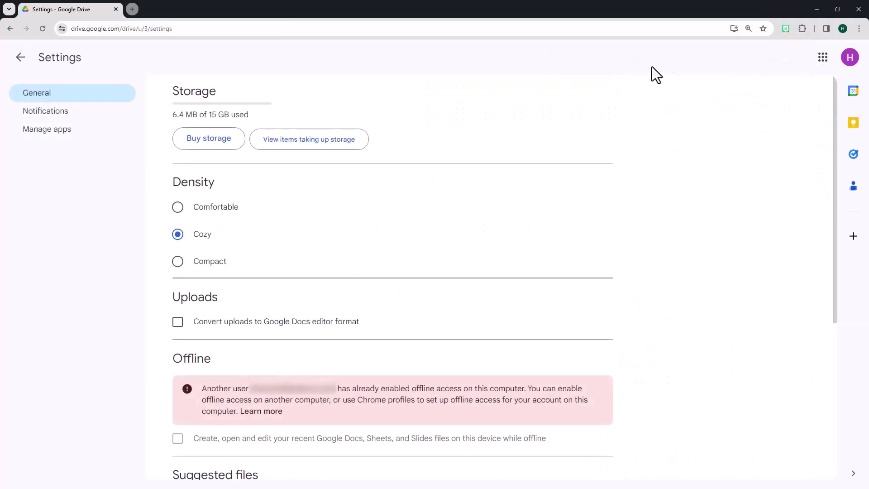
left_click(53, 132)
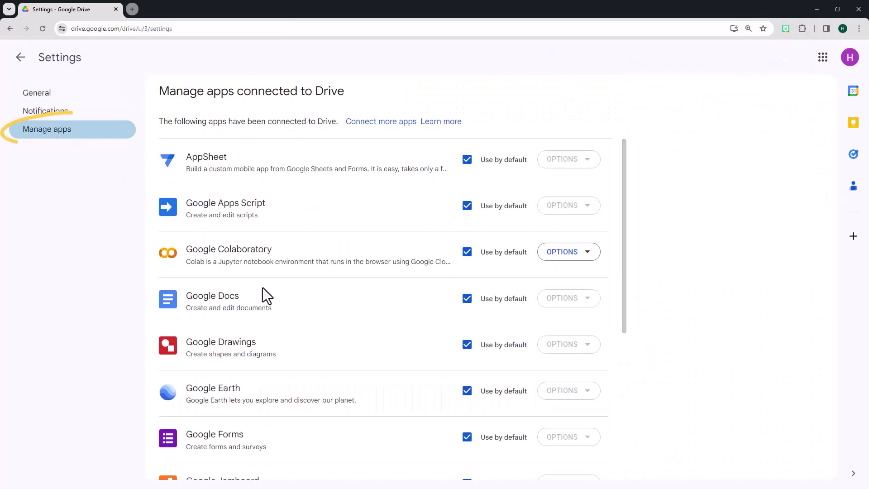
scroll(263, 287, "down", 4)
scroll(265, 292, "down", 3)
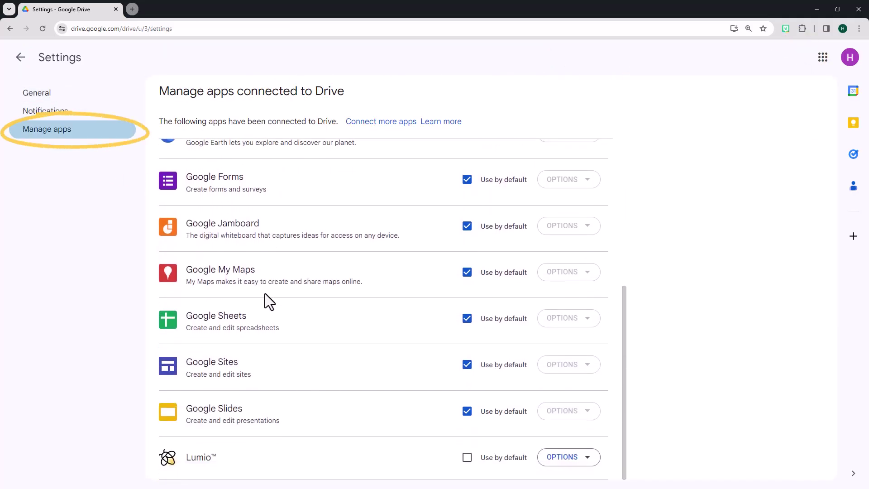
left_click(467, 457)
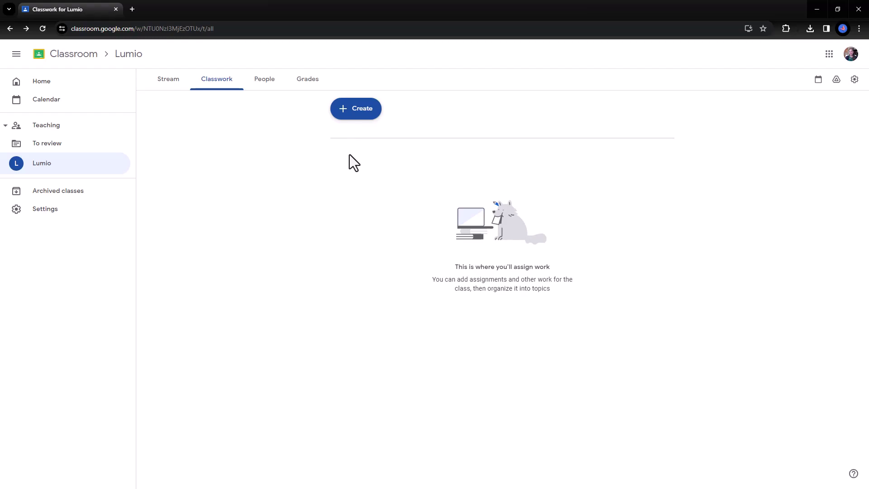
Step: Create a new assignment titled Growth Mindset at Home
left_click(360, 110)
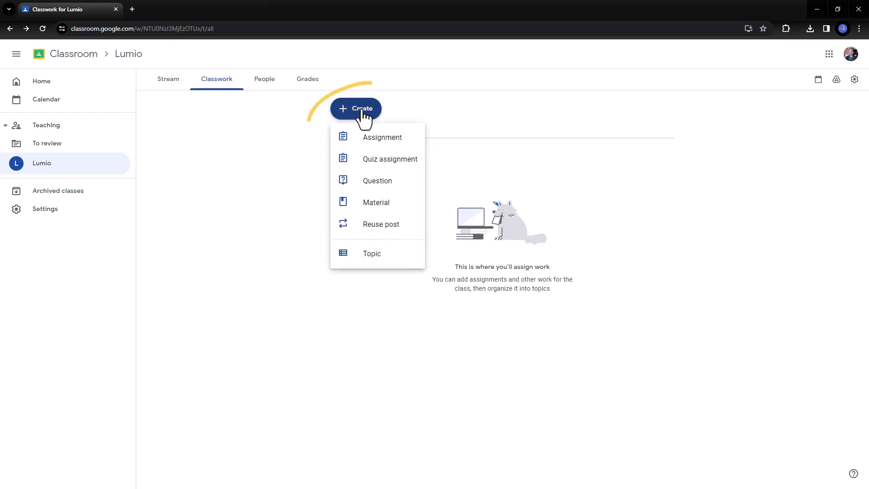
left_click(382, 137)
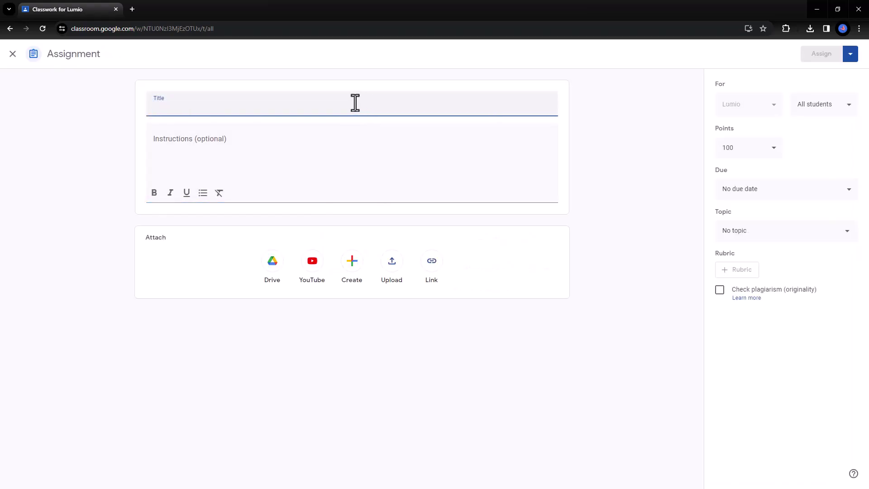
type("Growth")
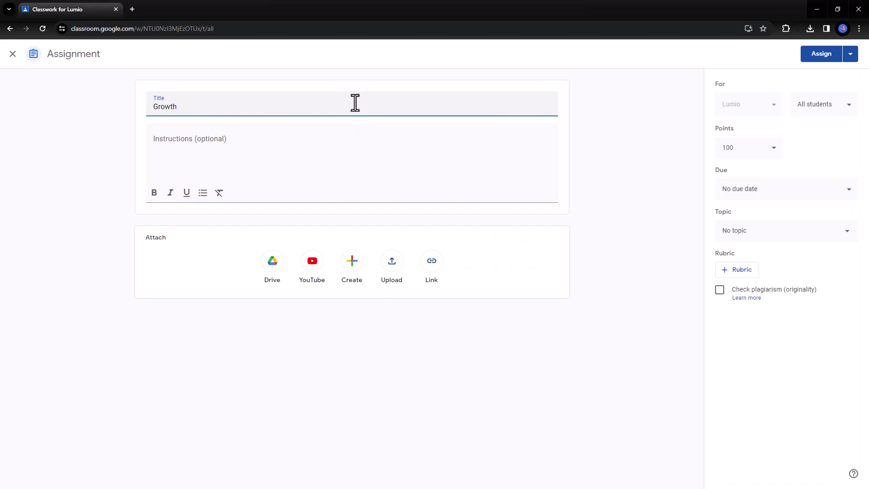
type(" Mindset at Home")
left_click(329, 202)
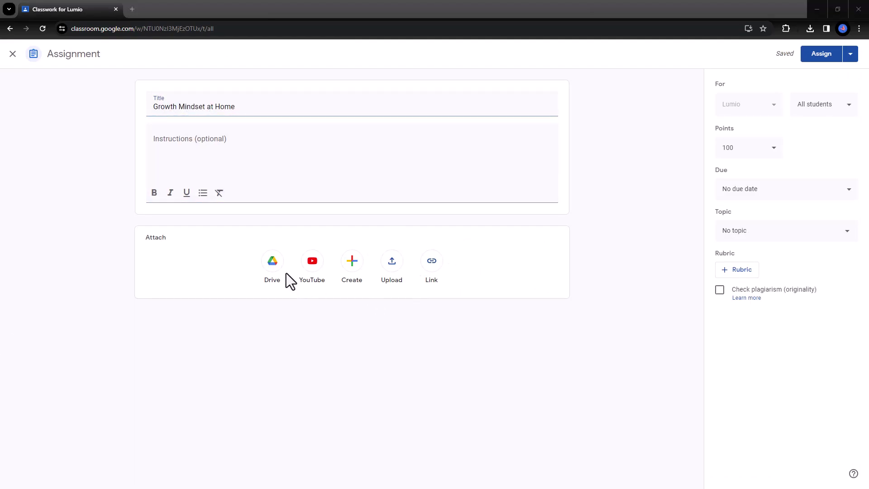
Step: Attach Growth Mindset.sls from Drive and assign it to the class
left_click(273, 262)
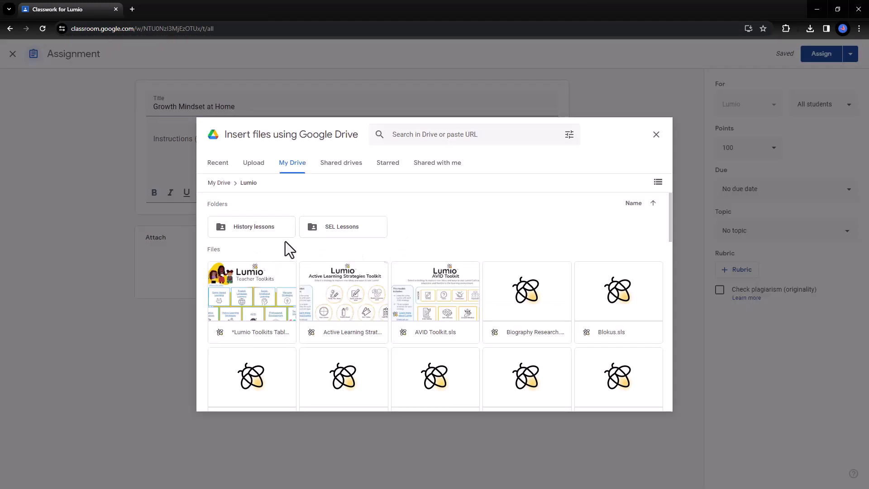
scroll(326, 306, "down", 5)
scroll(331, 318, "down", 3)
scroll(331, 318, "down", 3)
scroll(331, 318, "up", 1)
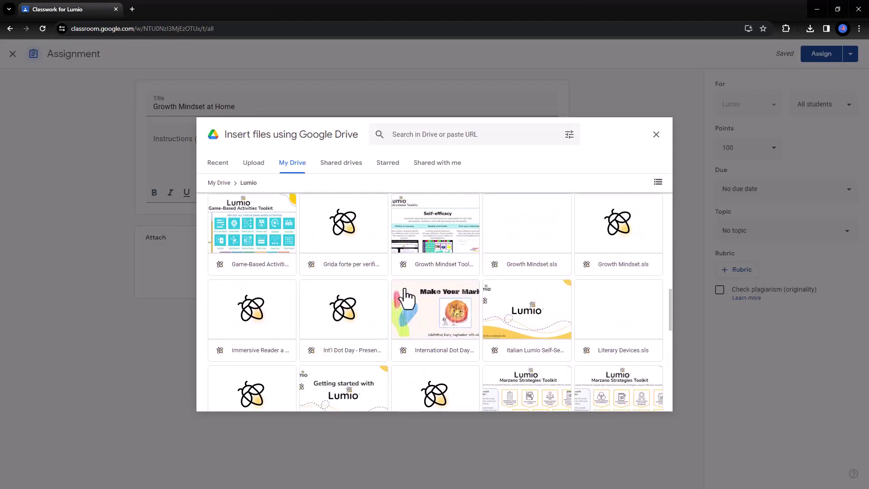
double_click(607, 227)
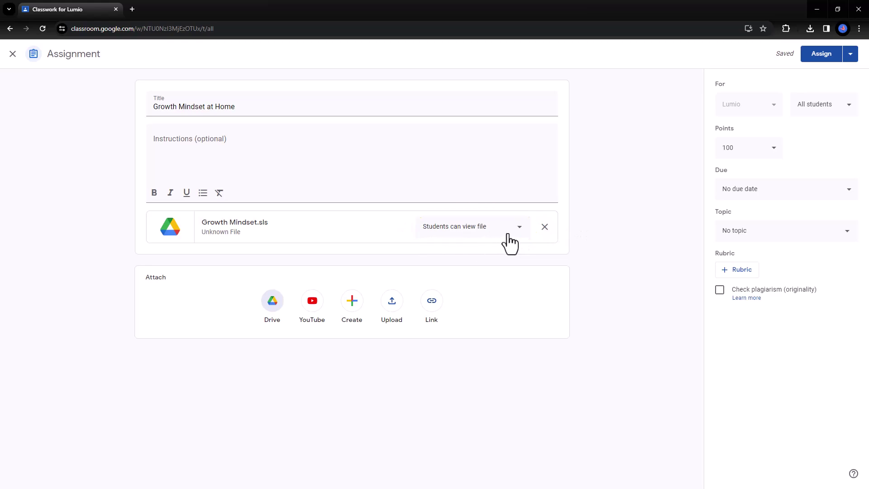
left_click(821, 53)
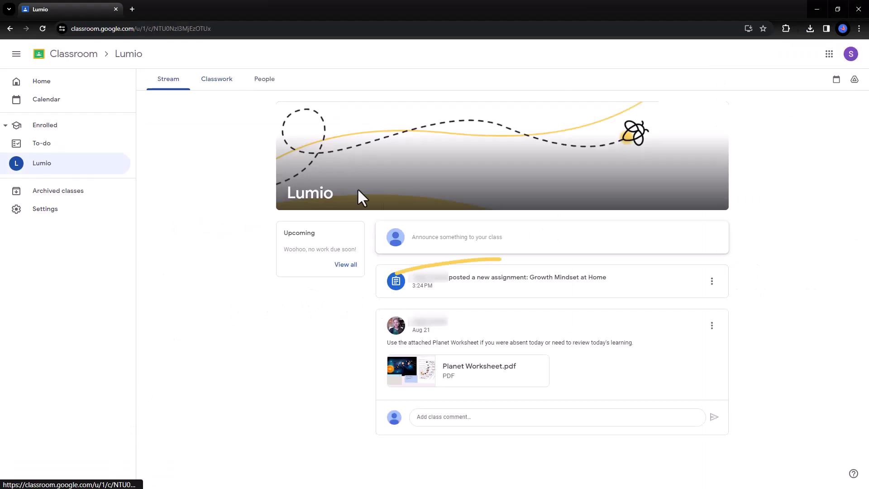
Step: Launch the Growth Mindset.sls attachment from the assignment and sign in to Lumio as a student
left_click(523, 292)
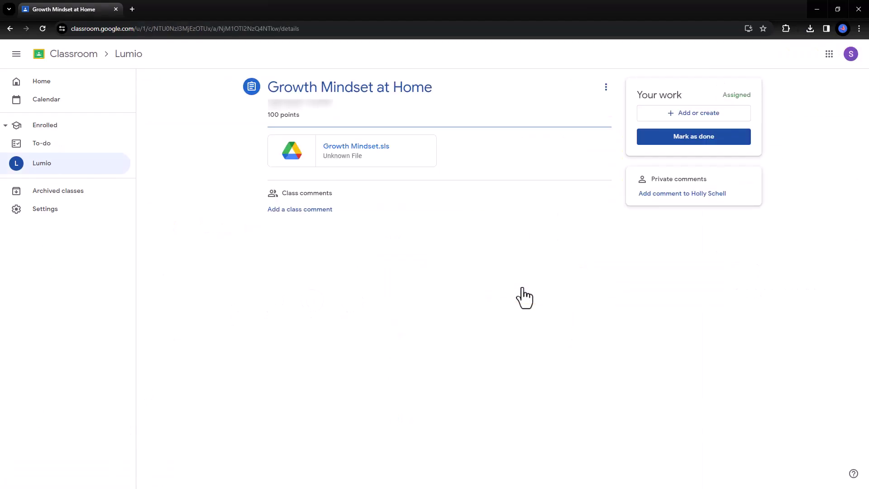
left_click(370, 150)
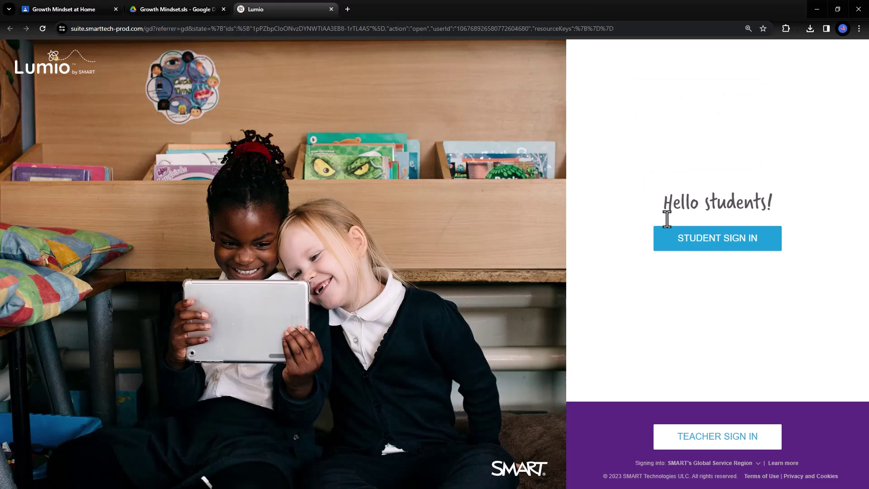
left_click(684, 243)
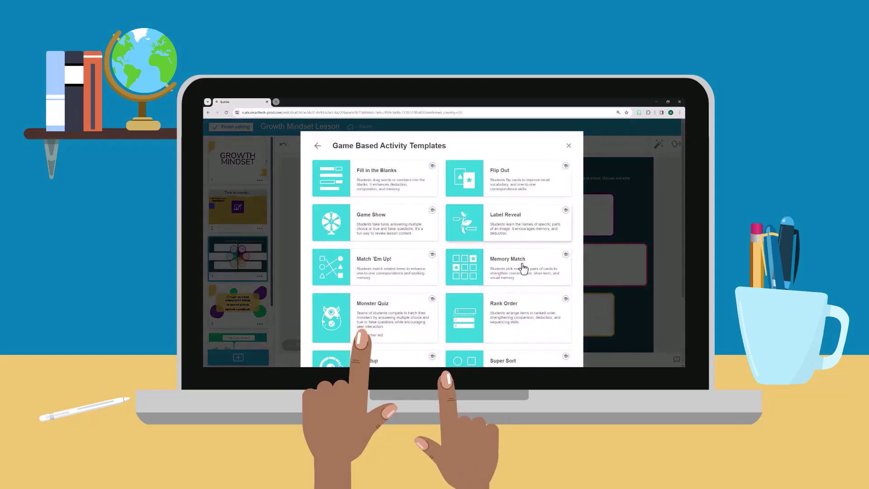
scroll(523, 267, "down", 3)
left_click(468, 299)
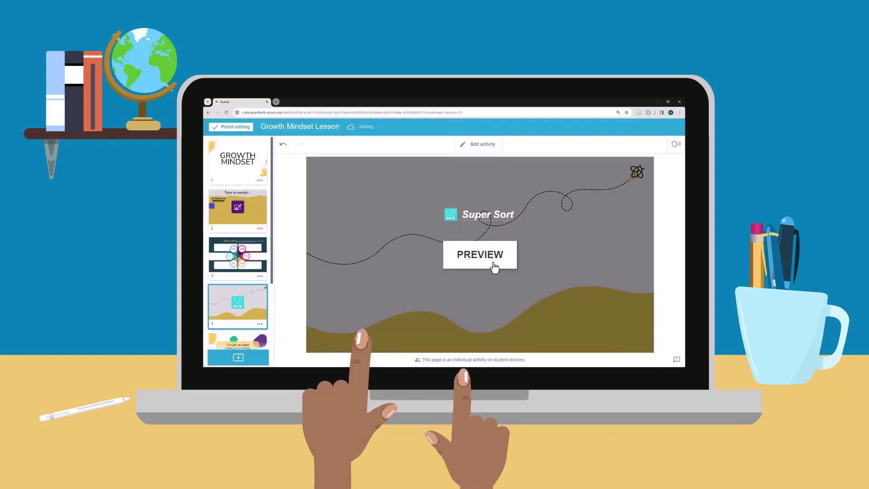